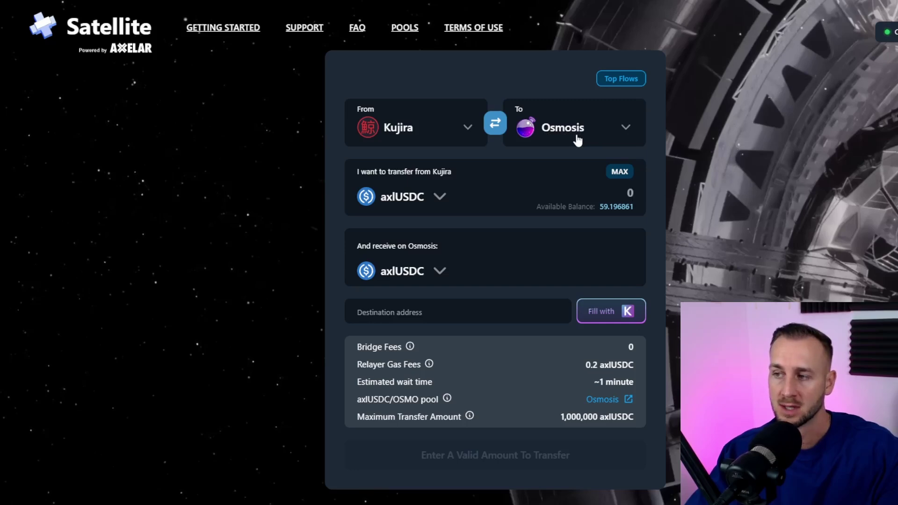
# Step: Set the Kujira-to-Osmosis transfer amount to the full 59.196861 axlUSDC balance
pyautogui.click(620, 173)
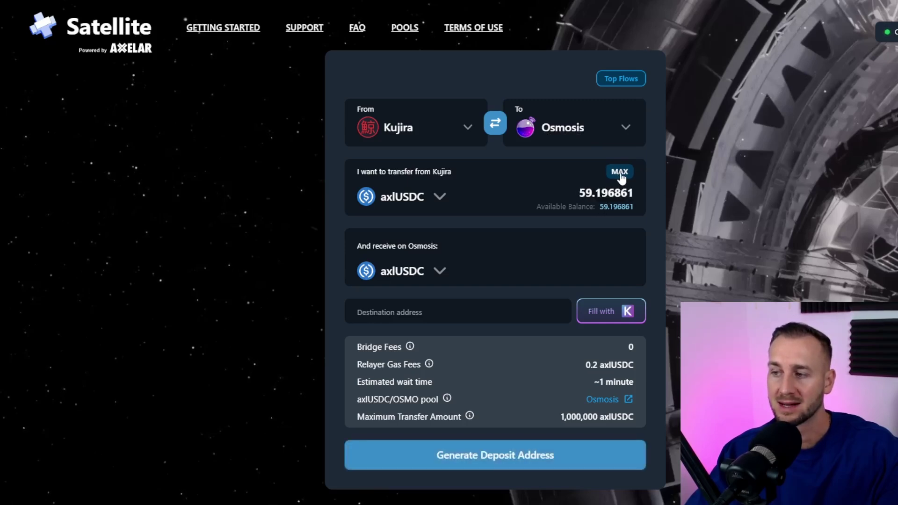
# Step: Fill in the Keplr Osmosis receiving address and generate the Axelar deposit address
pyautogui.click(598, 314)
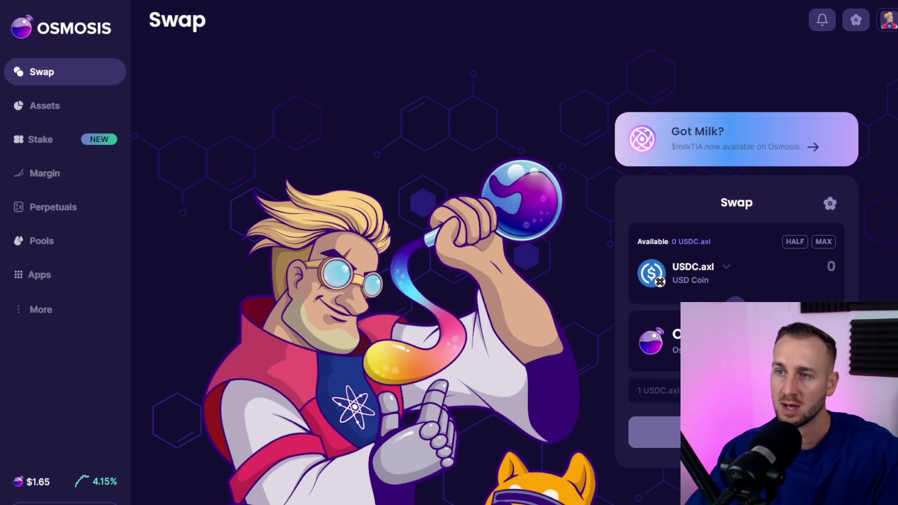
pyautogui.hotkey('ctrl', 'Tab')
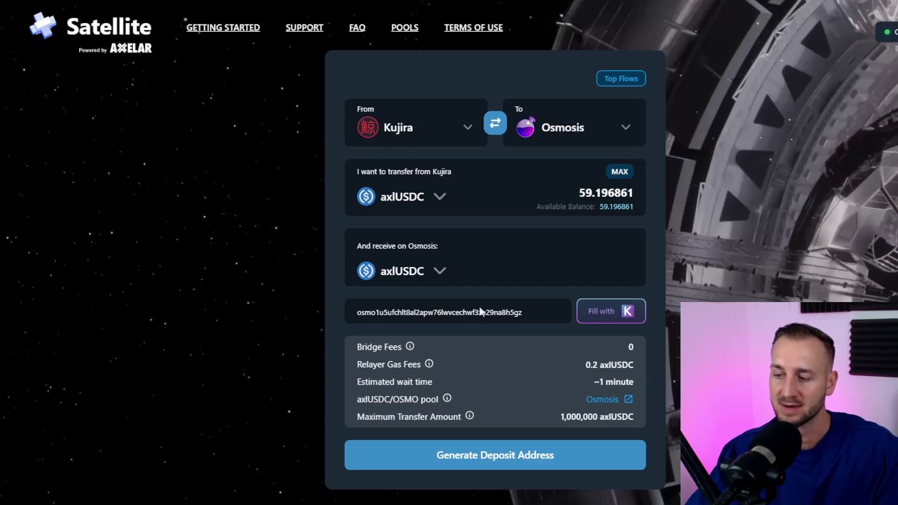
pyautogui.click(491, 450)
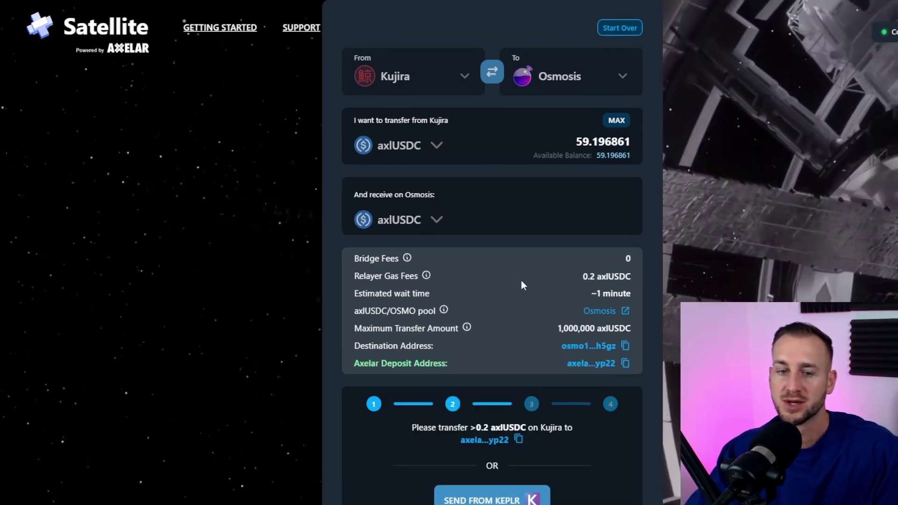
# Step: Send the 59.196861 axlUSDC from Kujira via Keplr and approve the transaction
pyautogui.scroll(-1, 523, 285)
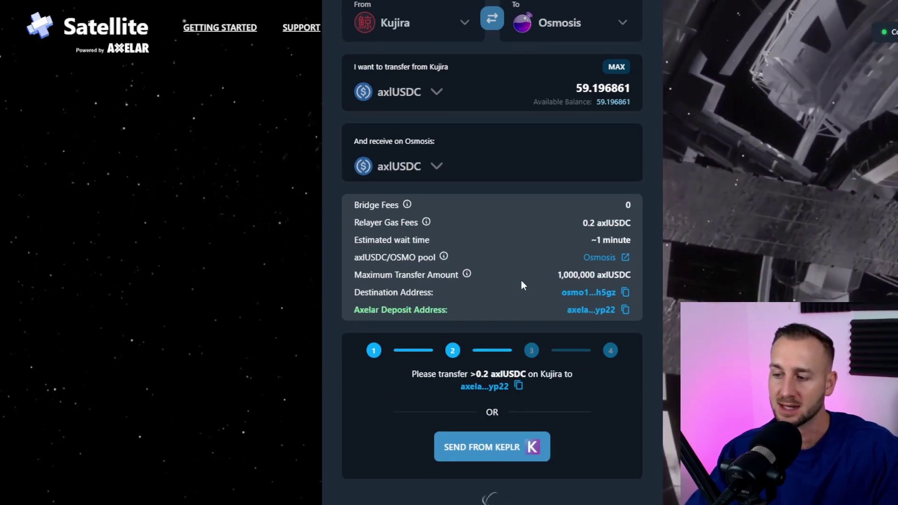
pyautogui.click(493, 447)
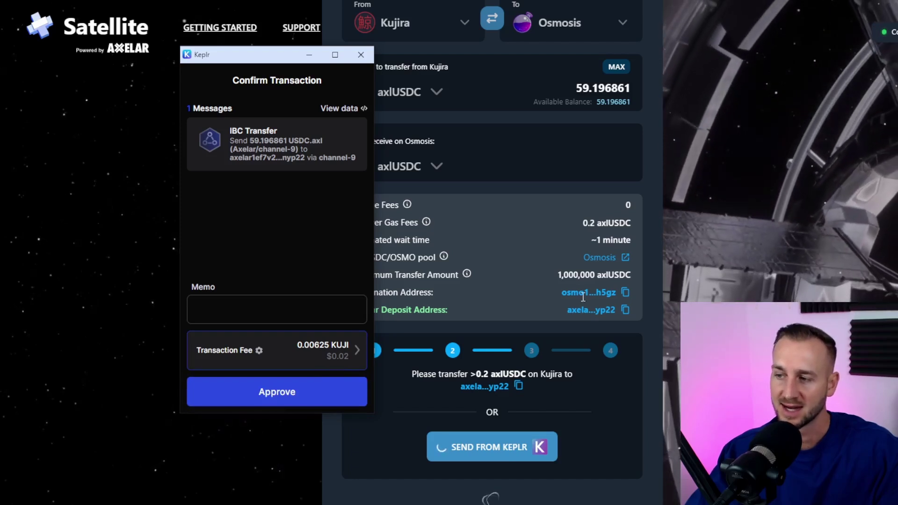
pyautogui.click(294, 397)
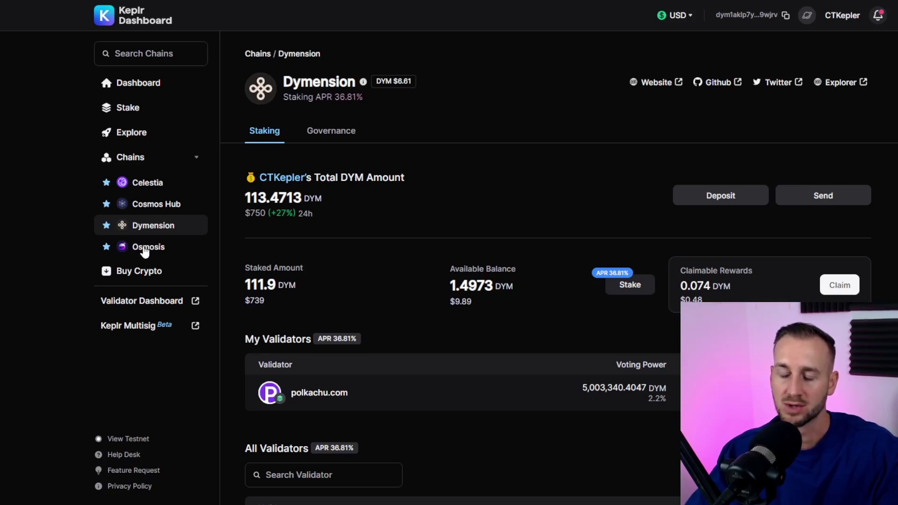
# Step: Switch to the Osmosis chain to reach the swap page with 58.99 USDC.axl available
pyautogui.click(141, 248)
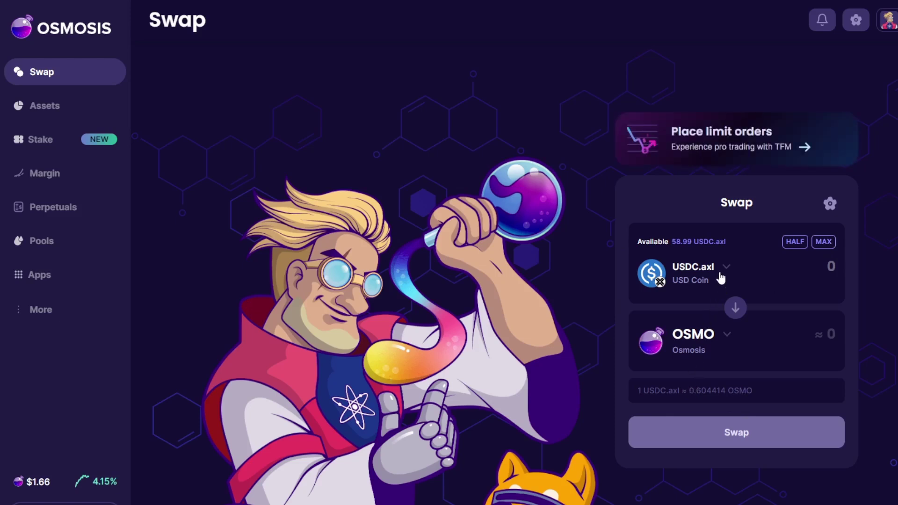
# Step: Swap all 58.99 USDC.axl for DYM on Osmosis and approve it in Keplr
pyautogui.click(712, 346)
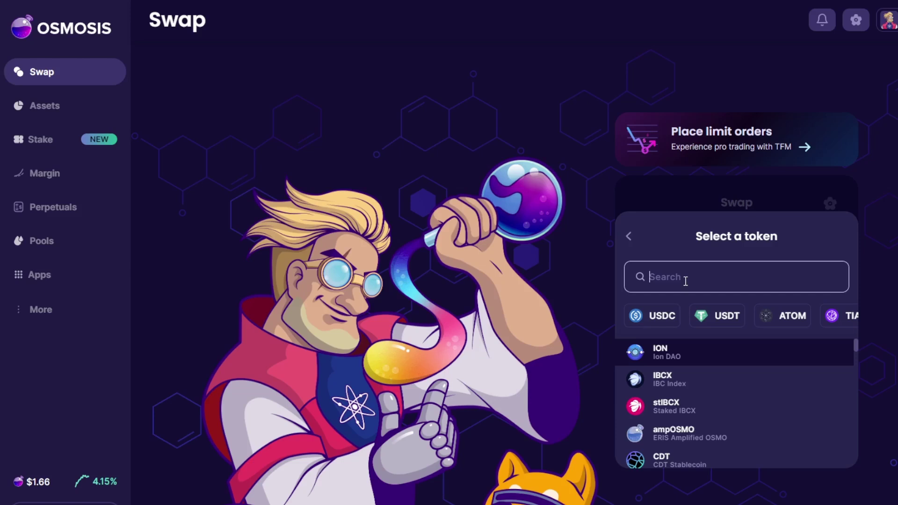
pyautogui.write('dym')
pyautogui.click(707, 361)
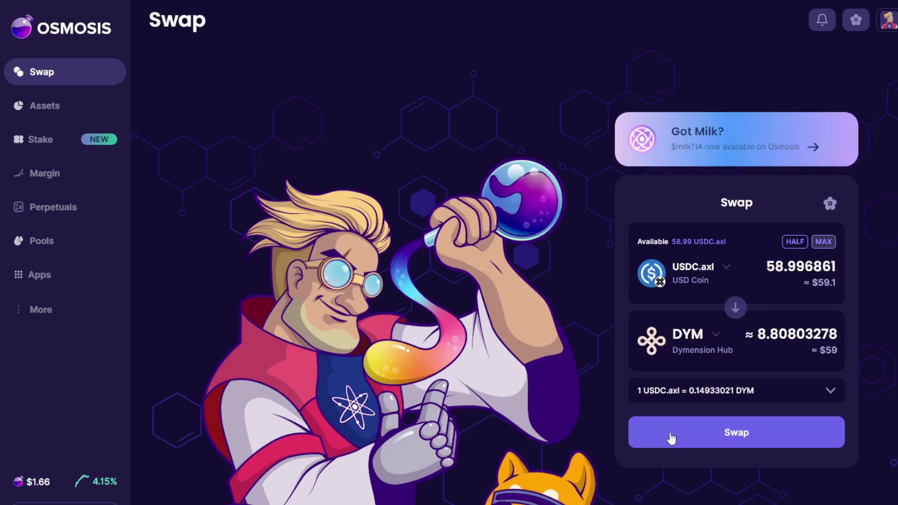
pyautogui.click(671, 435)
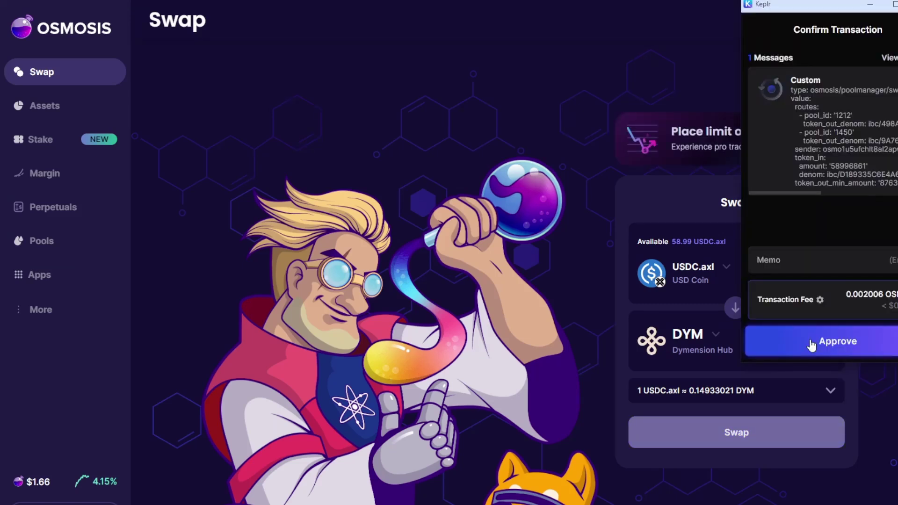
pyautogui.click(811, 342)
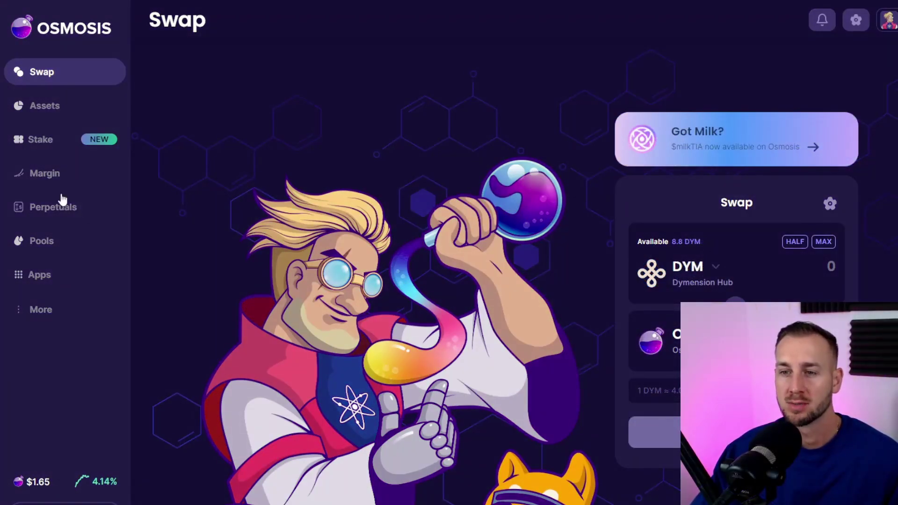
# Step: Start a DYM withdrawal to Dymension Hub from Assets and approve the Keplr connection
pyautogui.click(46, 106)
pyautogui.scroll(-5, 238, 133)
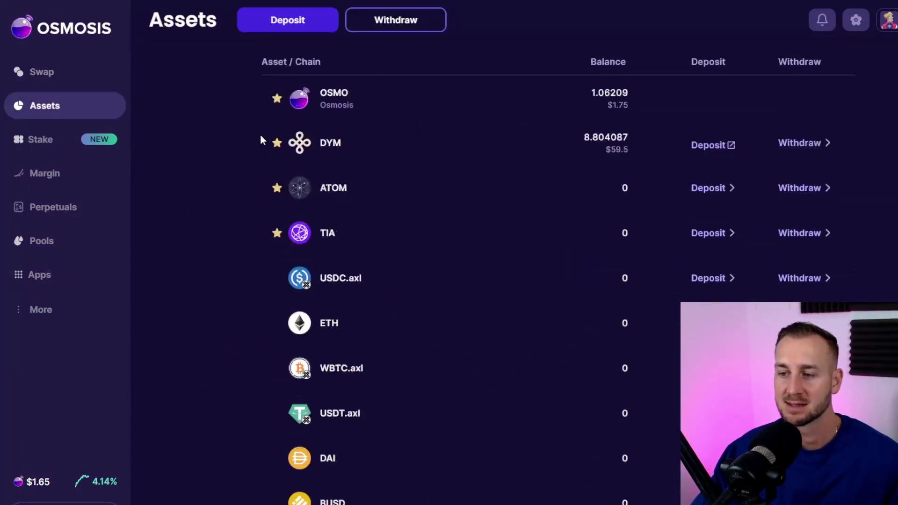
pyautogui.scroll(1, 253, 153)
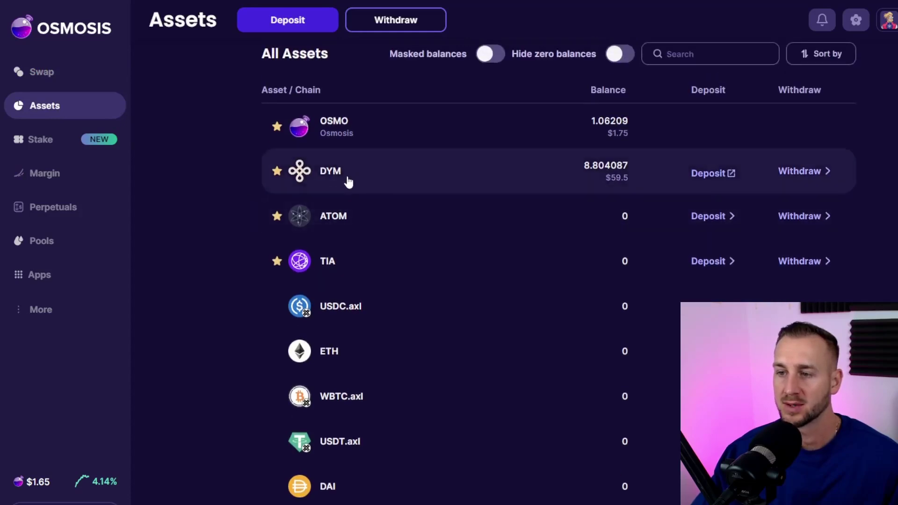
pyautogui.click(788, 174)
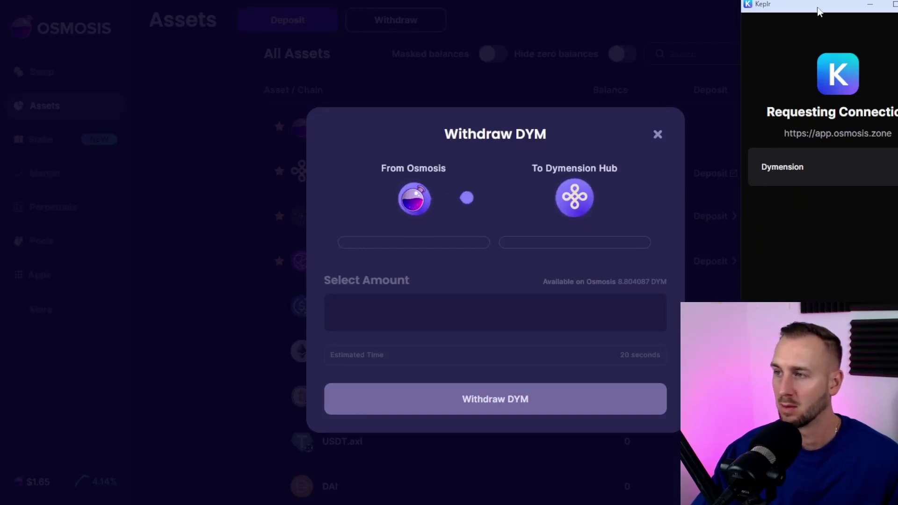
pyautogui.moveTo(819, 5); pyautogui.dragTo(220, 13)
pyautogui.click(220, 358)
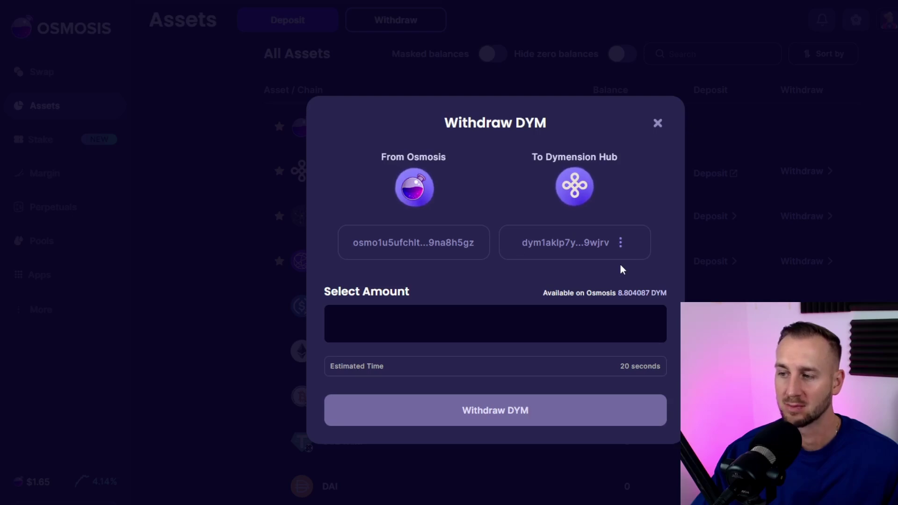
# Step: Withdraw the full 8.804087 DYM to Dymension Hub and approve the transaction
pyautogui.click(646, 300)
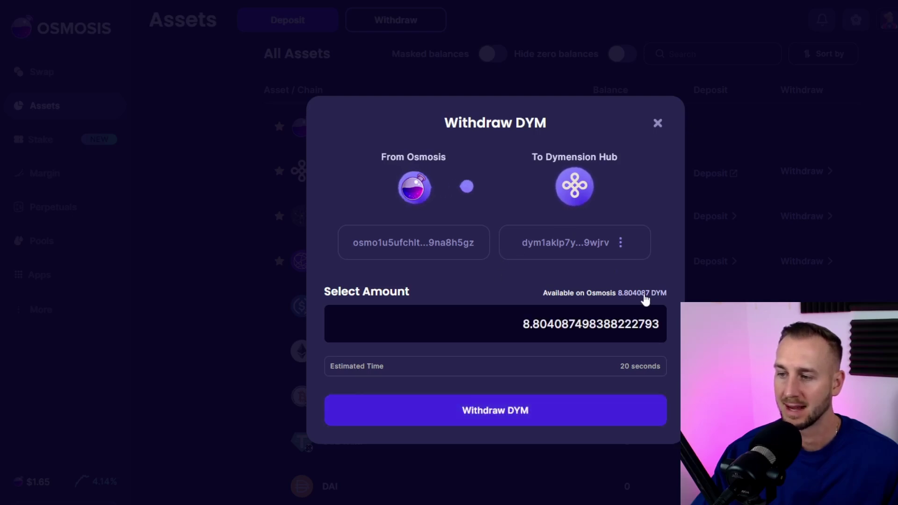
pyautogui.click(531, 407)
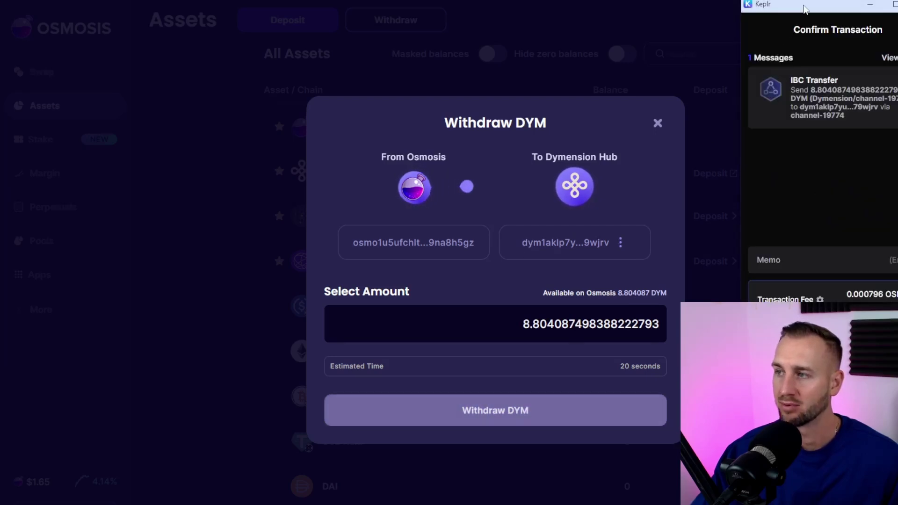
pyautogui.moveTo(753, 4); pyautogui.dragTo(674, 11)
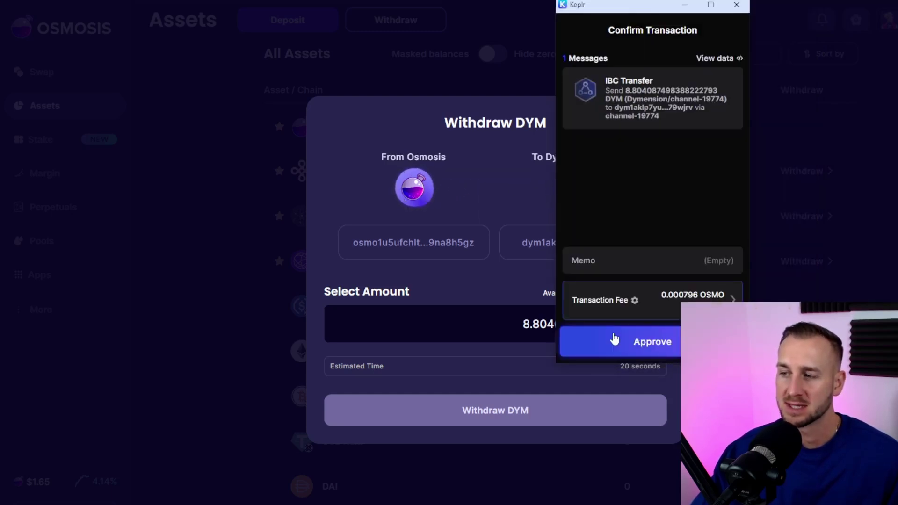
pyautogui.click(615, 339)
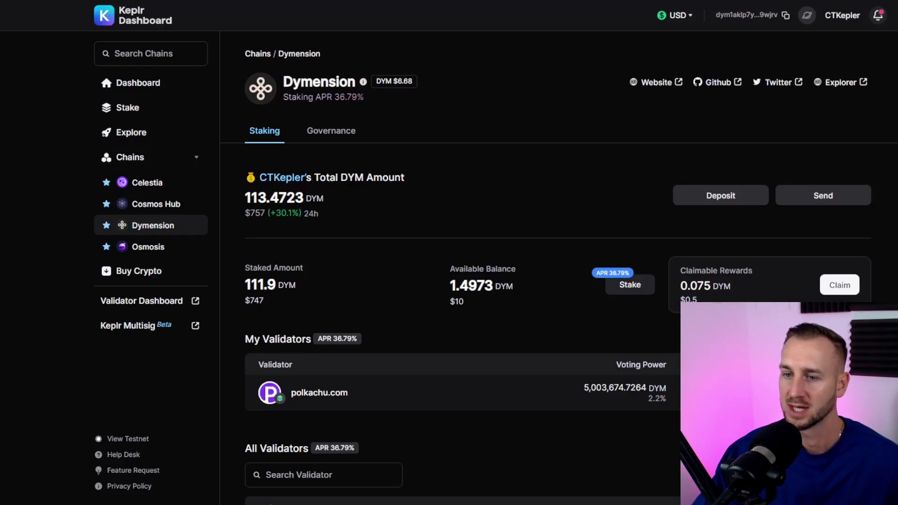
# Step: Reload the Dymension page to show 10.3014 DYM available and 122.2765 DYM total
pyautogui.click(141, 226)
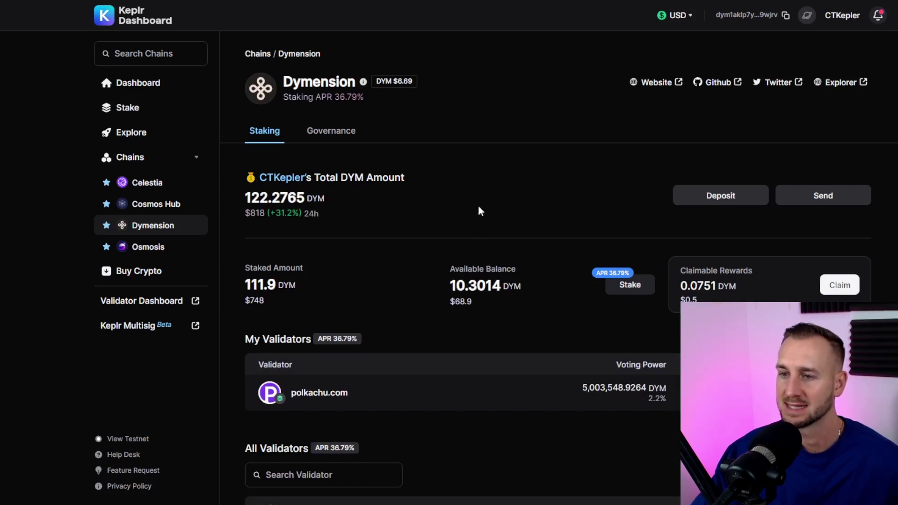
pyautogui.scroll(-1, 480, 190)
pyautogui.scroll(1, 480, 190)
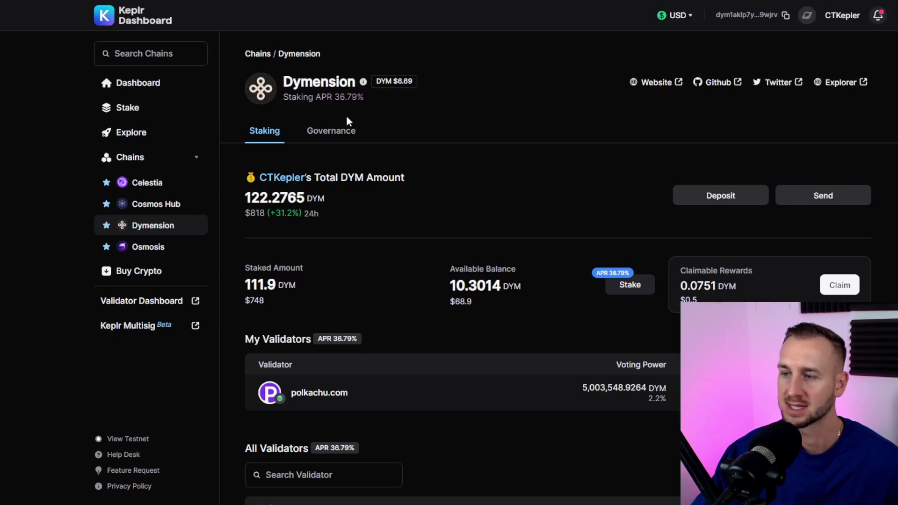
pyautogui.scroll(-1, 347, 121)
pyautogui.scroll(1, 346, 121)
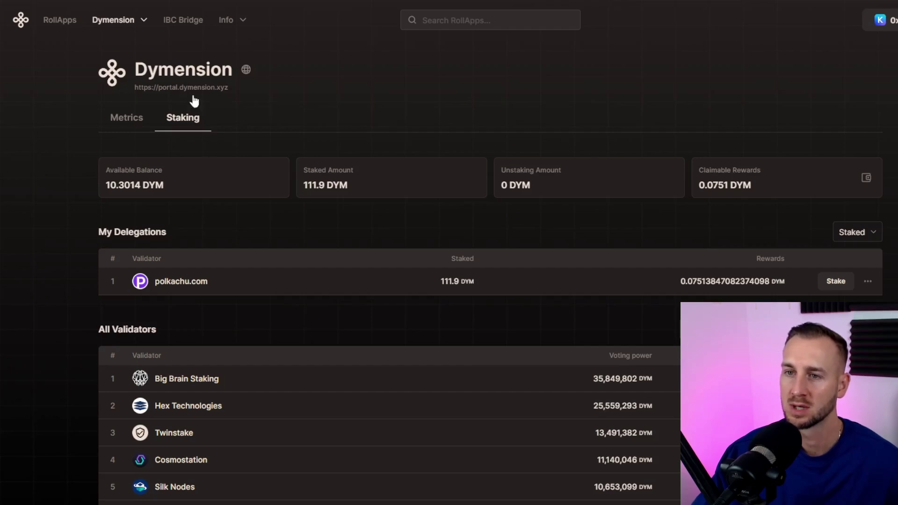
# Step: Open the Dymension Staking page and scroll through the 100-validator list and back
pyautogui.moveTo(117, 23)
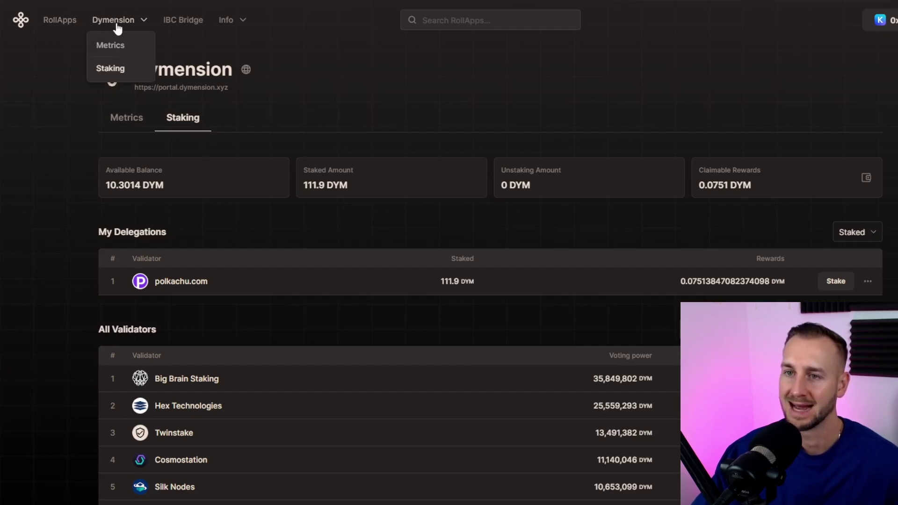
pyautogui.click(114, 68)
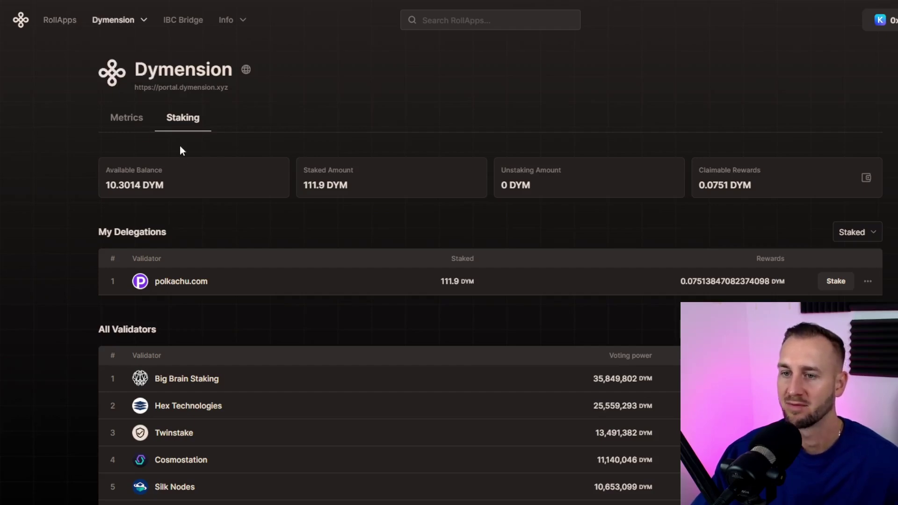
pyautogui.scroll(-1, 380, 114)
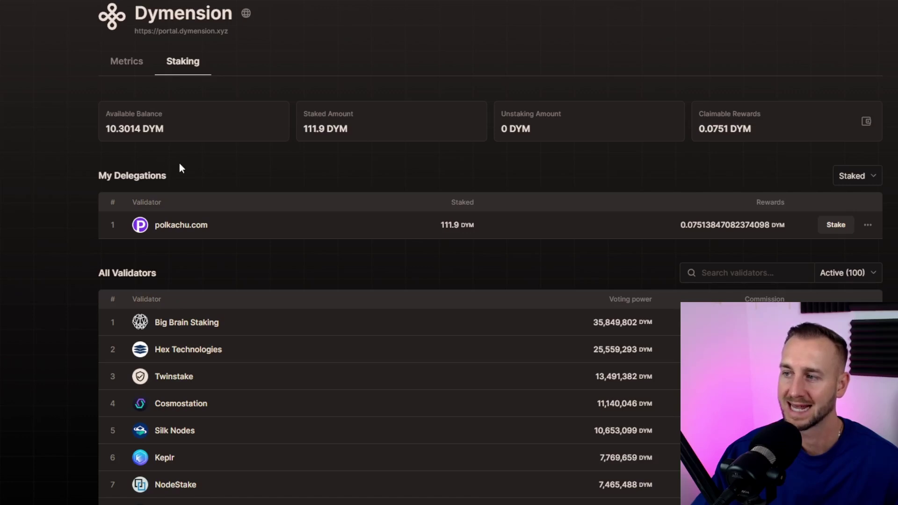
pyautogui.scroll(-1, 140, 126)
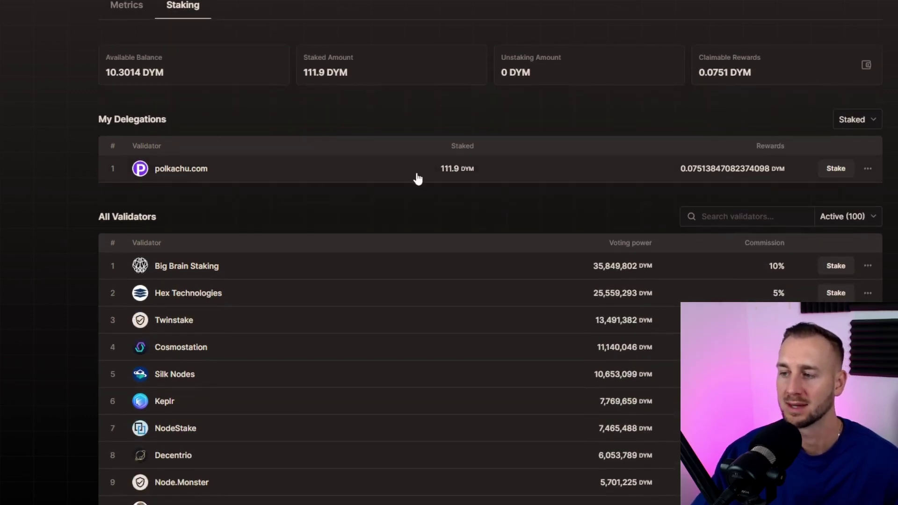
pyautogui.scroll(-1, 357, 187)
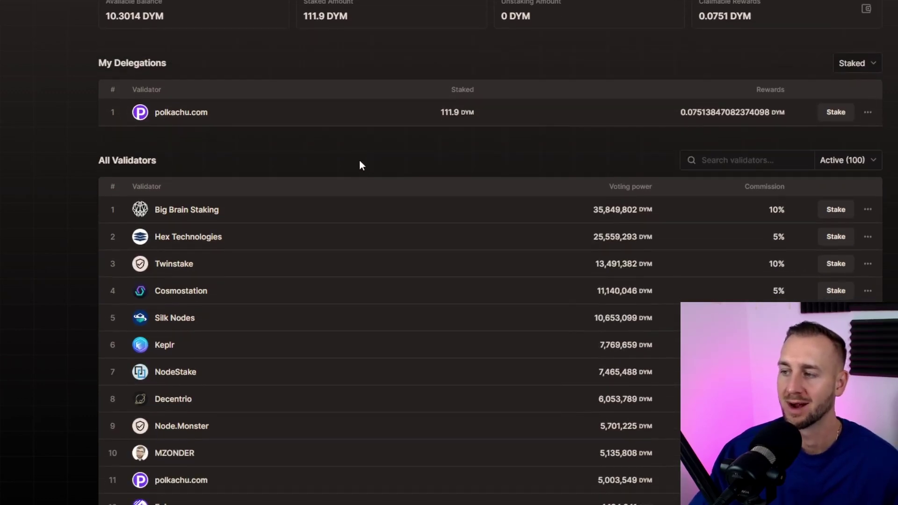
pyautogui.scroll(-1, 398, 161)
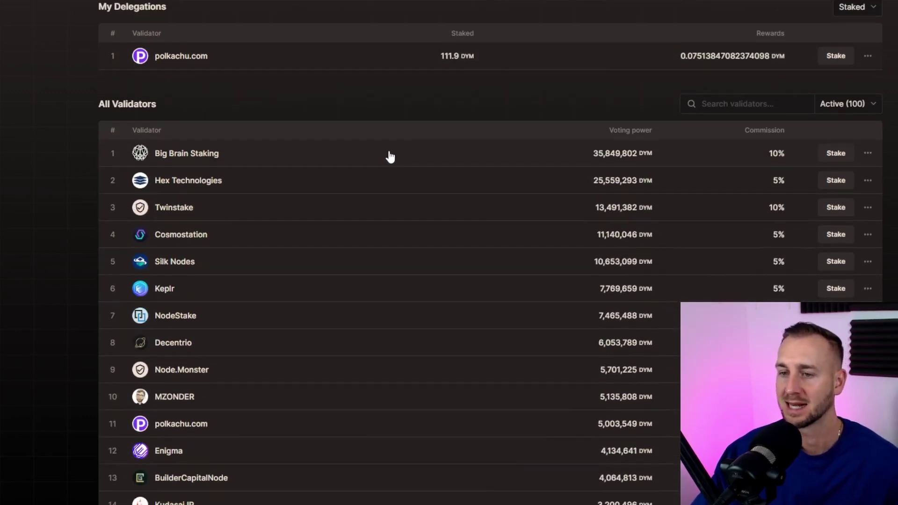
pyautogui.scroll(-1, 388, 158)
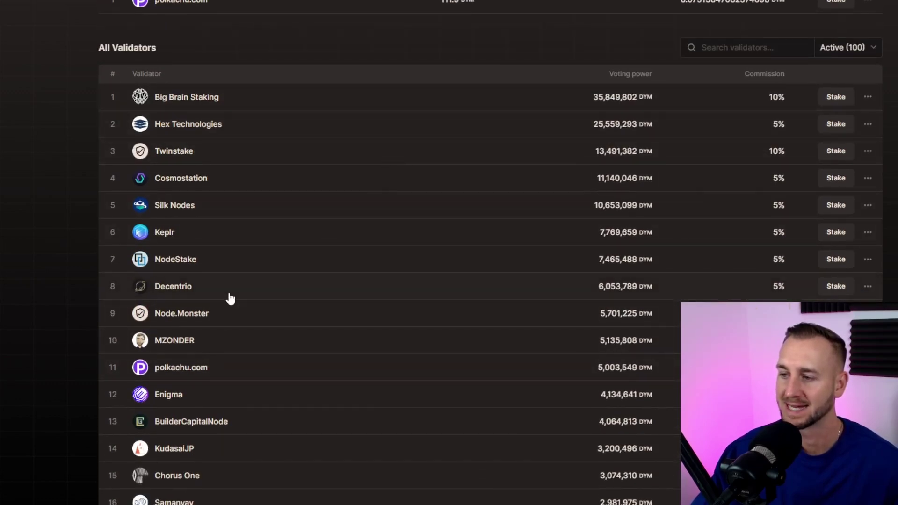
pyautogui.scroll(-1, 231, 298)
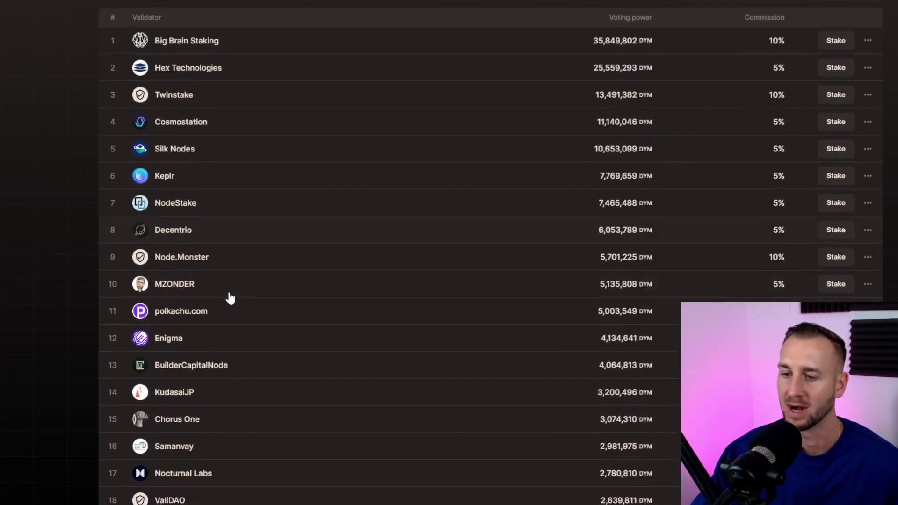
pyautogui.scroll(-1, 229, 281)
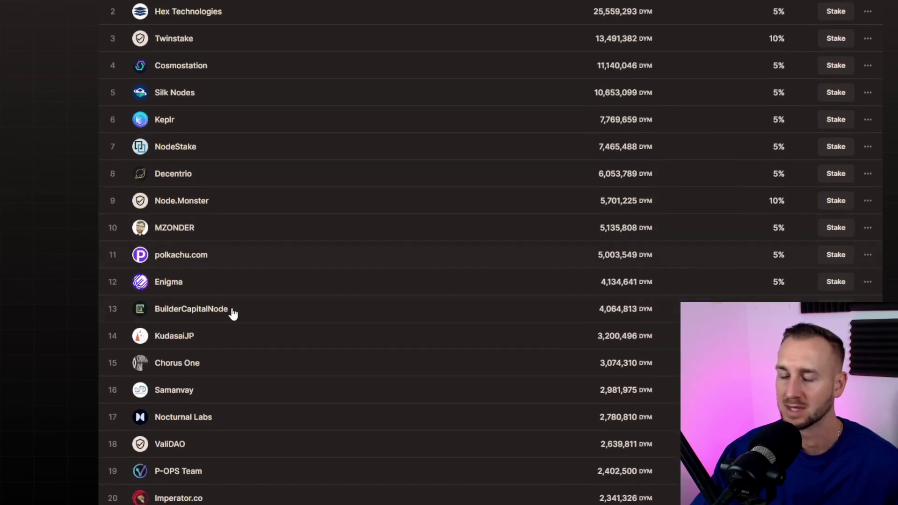
pyautogui.scroll(2, 237, 322)
pyautogui.scroll(1, 237, 325)
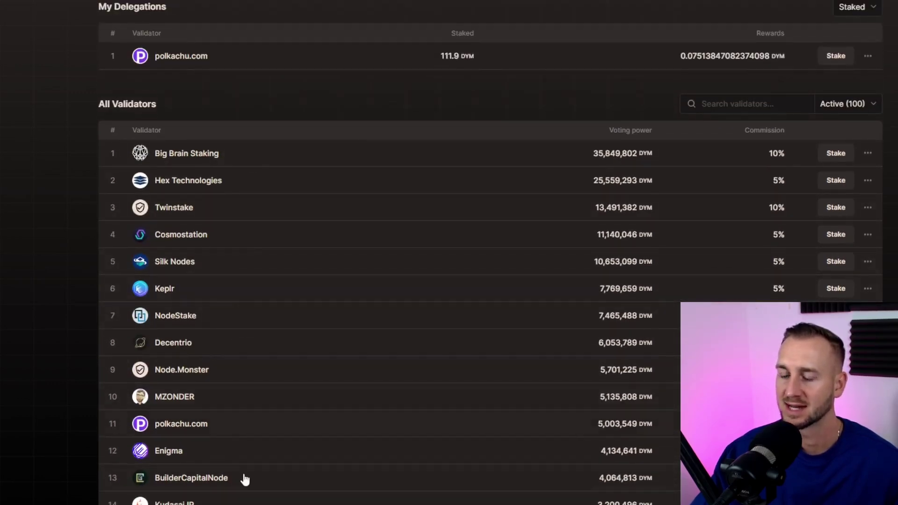
pyautogui.scroll(1, 253, 492)
pyautogui.scroll(1, 258, 487)
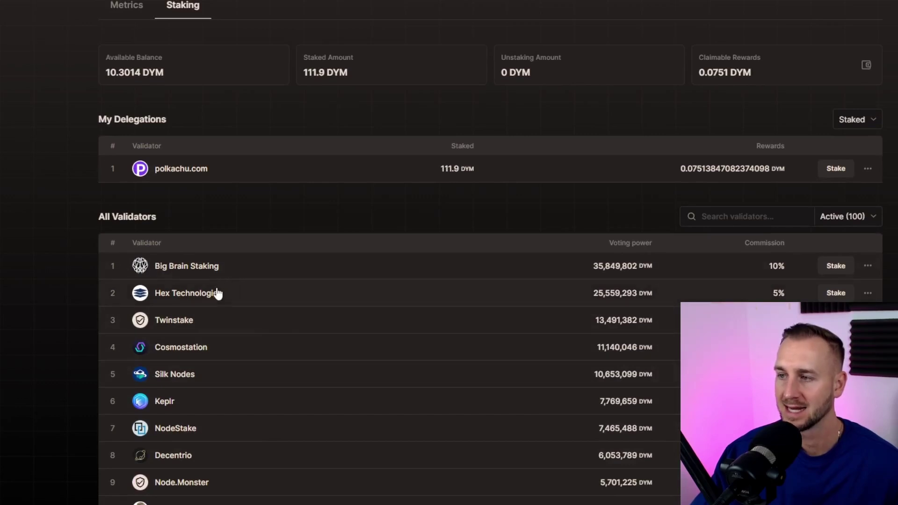
# Step: Open the Stake dialog for the 111.9 DYM polkachu.com delegation
pyautogui.click(833, 173)
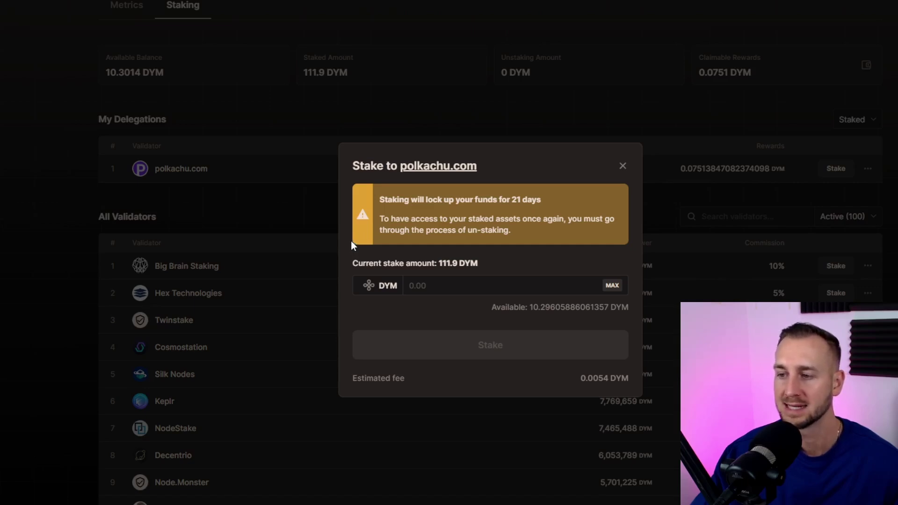
# Step: Fill the polkachu.com stake amount with the full 10.29605886061357 DYM, previewing staking in Keplr Dashboard
pyautogui.click(613, 287)
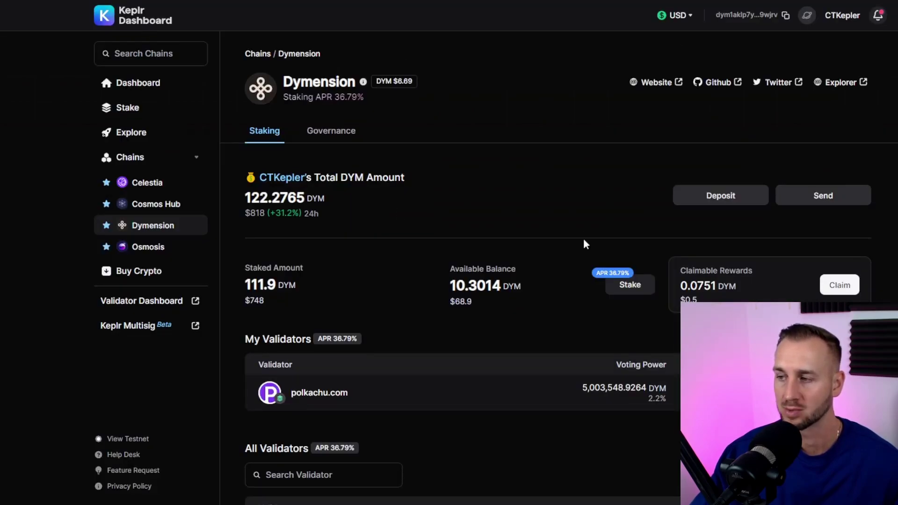
pyautogui.scroll(-5, 571, 190)
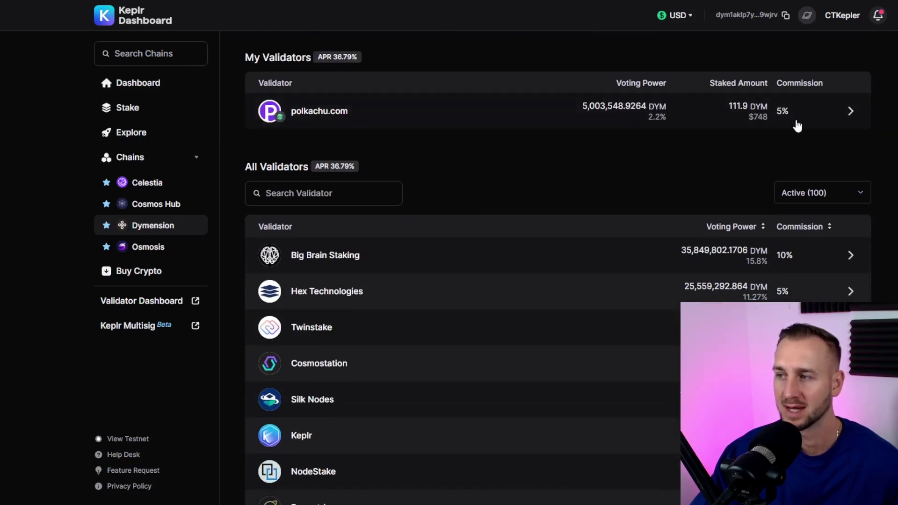
pyautogui.click(808, 113)
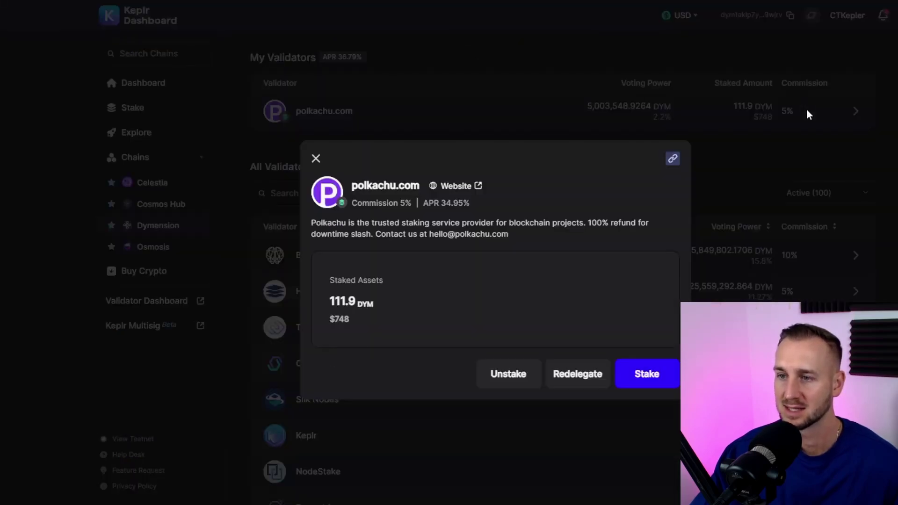
pyautogui.click(639, 374)
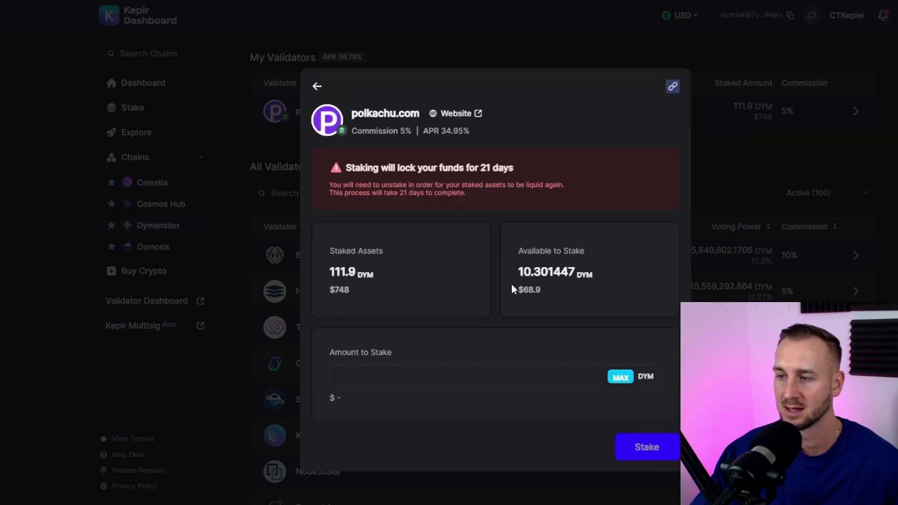
pyautogui.click(618, 378)
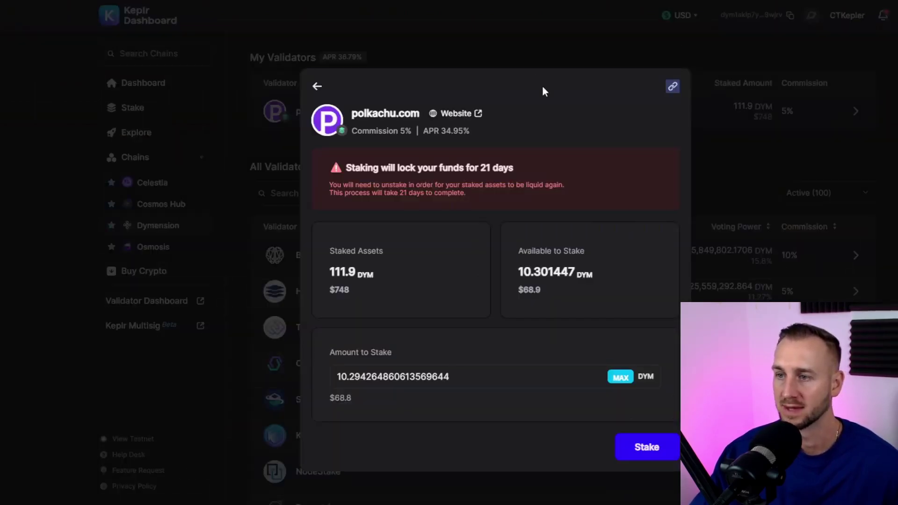
pyautogui.click(416, 56)
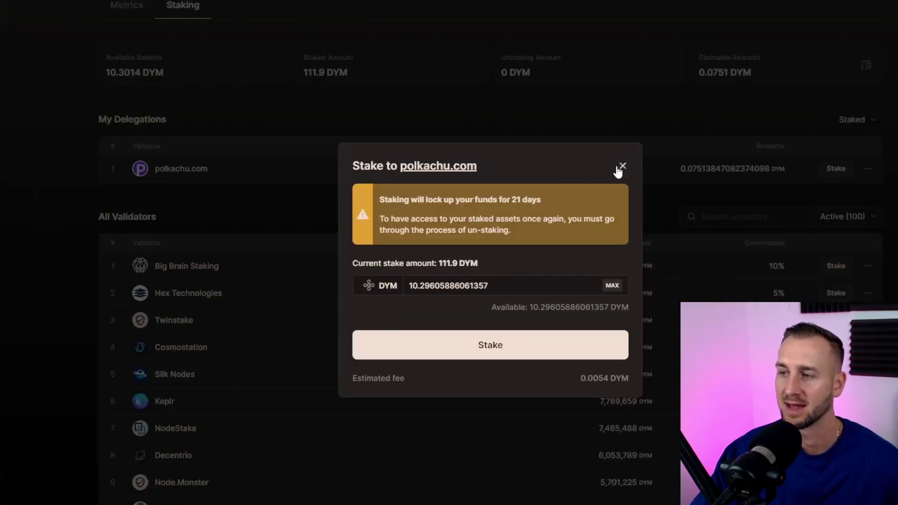
# Step: Stake the full 10.29605886061357 DYM balance with polkachu.com and approve it in Keplr
pyautogui.click(619, 168)
pyautogui.scroll(3, 571, 228)
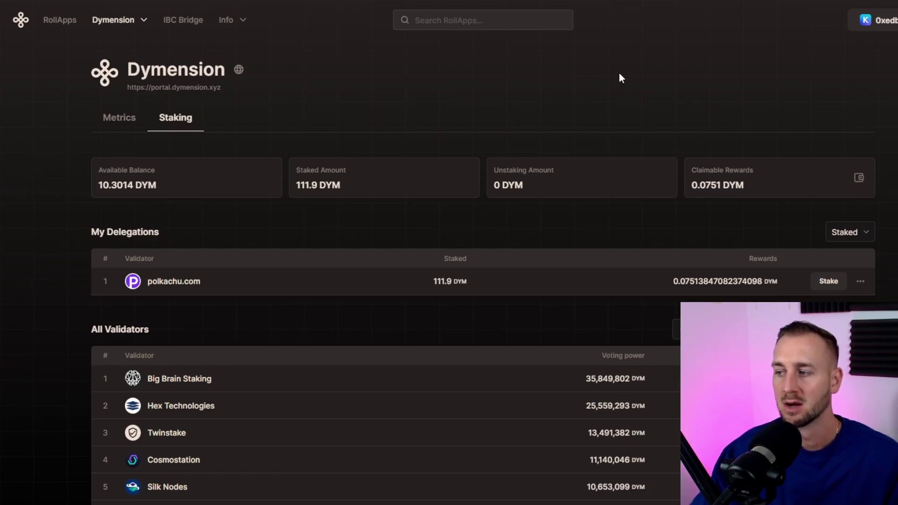
pyautogui.click(827, 282)
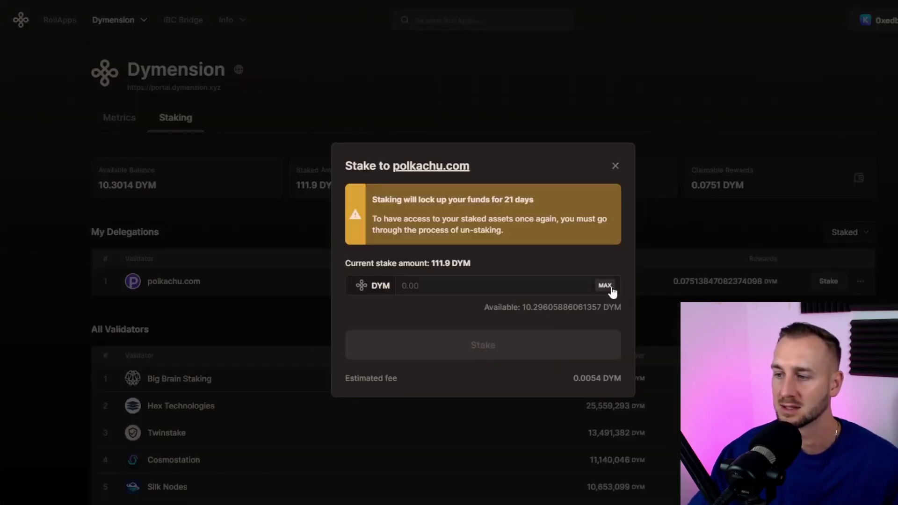
pyautogui.click(606, 286)
pyautogui.click(517, 346)
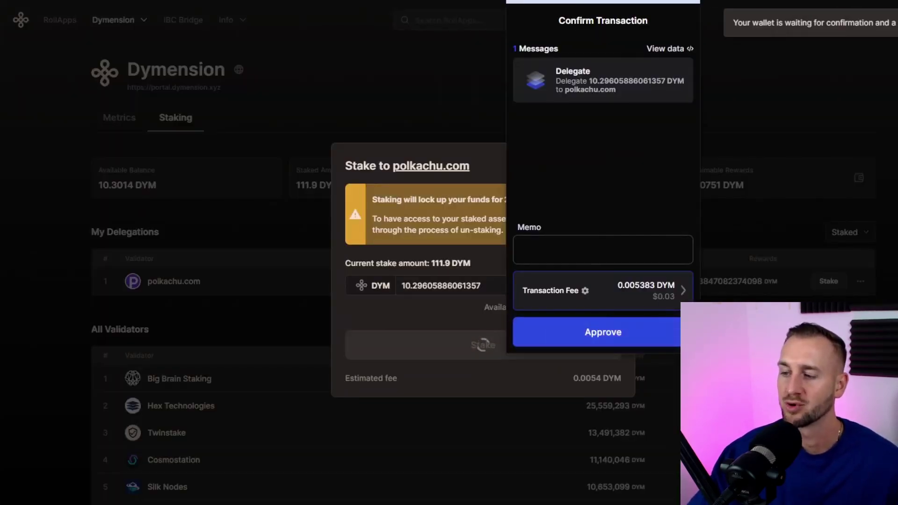
pyautogui.click(585, 332)
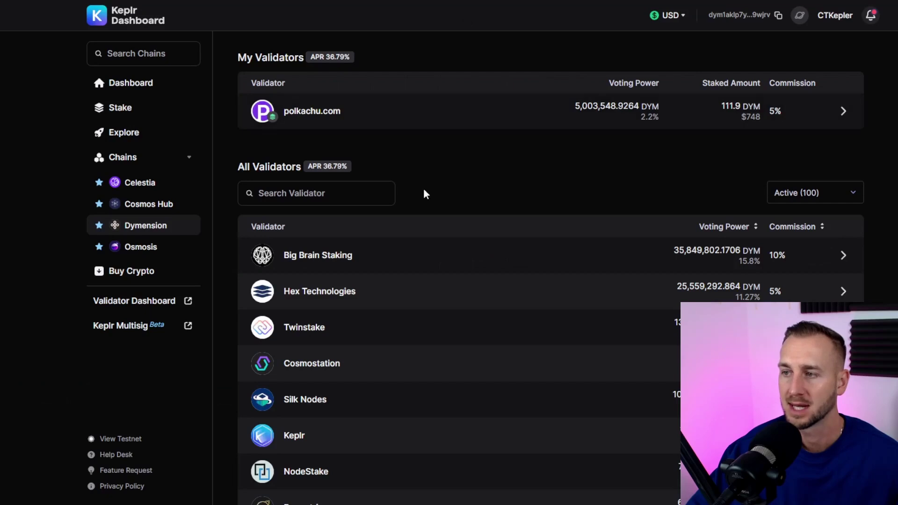
# Step: Scroll up to the Dymension header in Keplr Dashboard to check the 122.196 DYM staked
pyautogui.scroll(5, 423, 189)
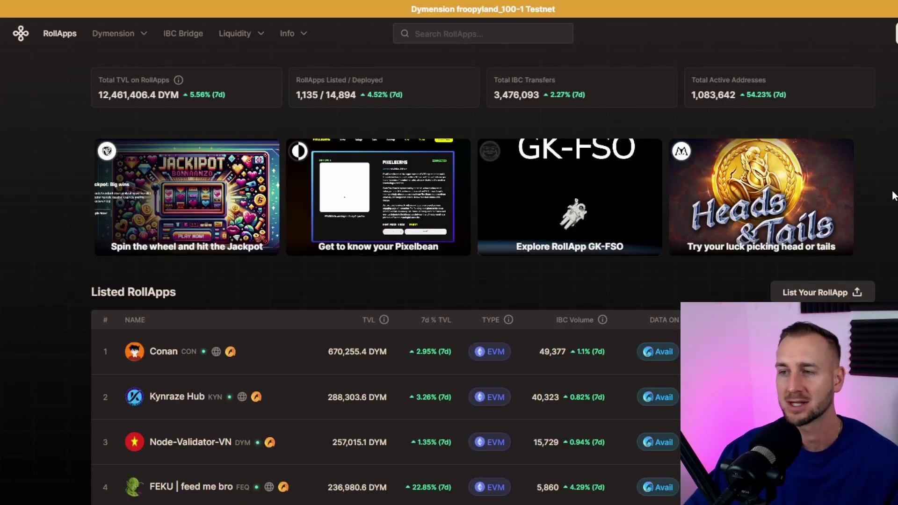
# Step: Highlight the 1,135 listed RollApps figure, then clear the selection
pyautogui.moveTo(296, 96); pyautogui.dragTo(350, 99)
pyautogui.click(368, 109)
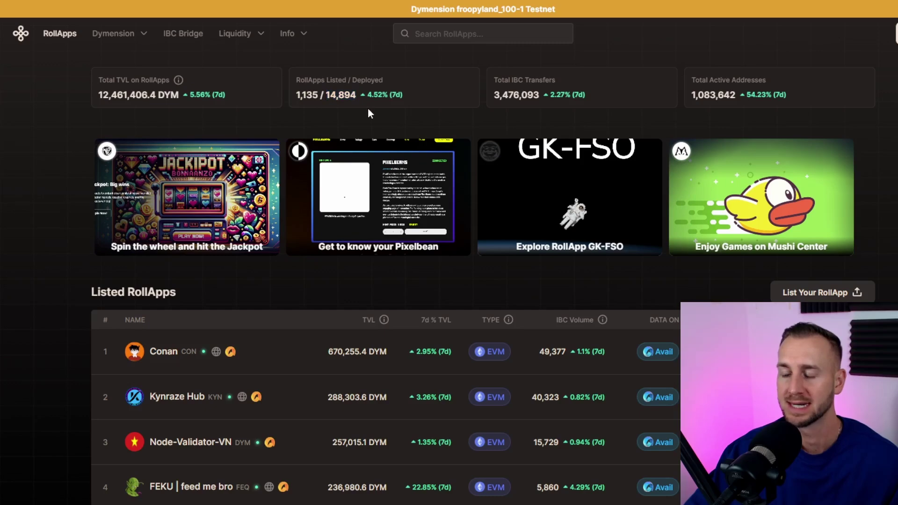